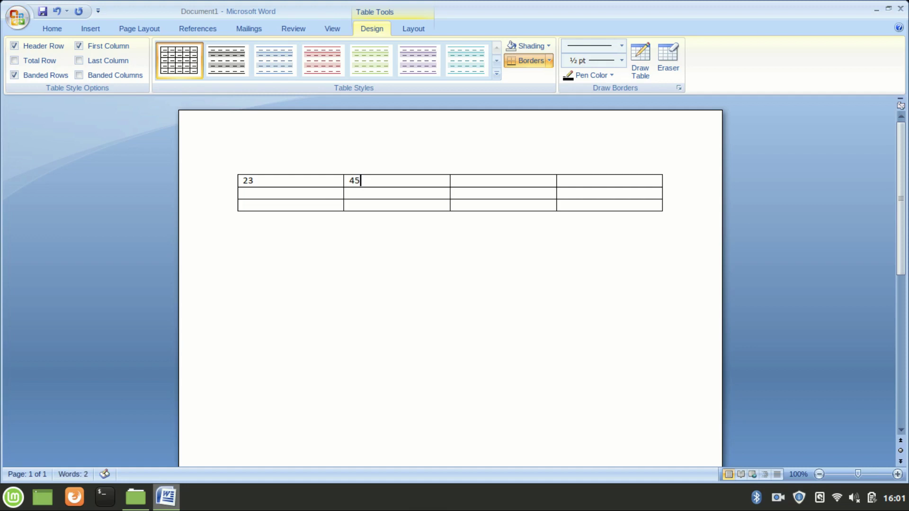
# Step: Enter 60 in the third cell of the table's first row and insert the formula =SUM(LEFT) in the fourth cell
pyautogui.click(477, 180)
pyautogui.write('60')
pyautogui.click(586, 183)
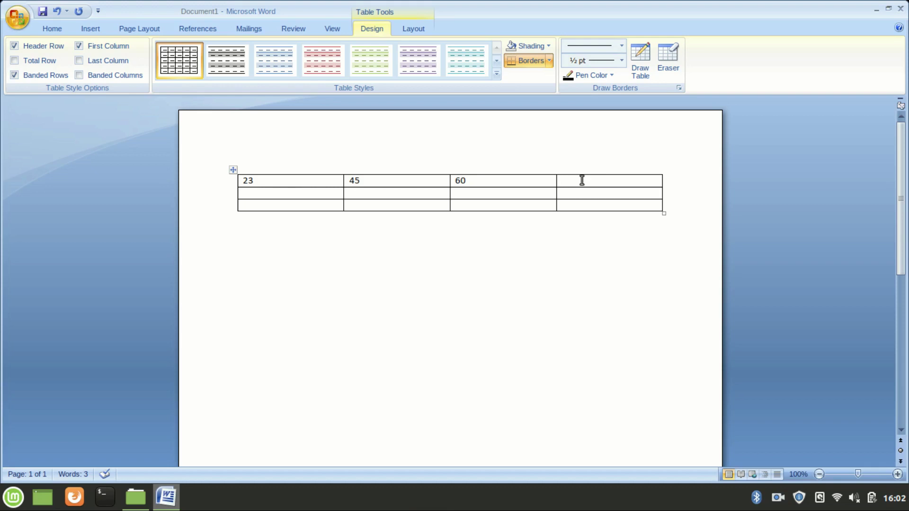
pyautogui.click(409, 34)
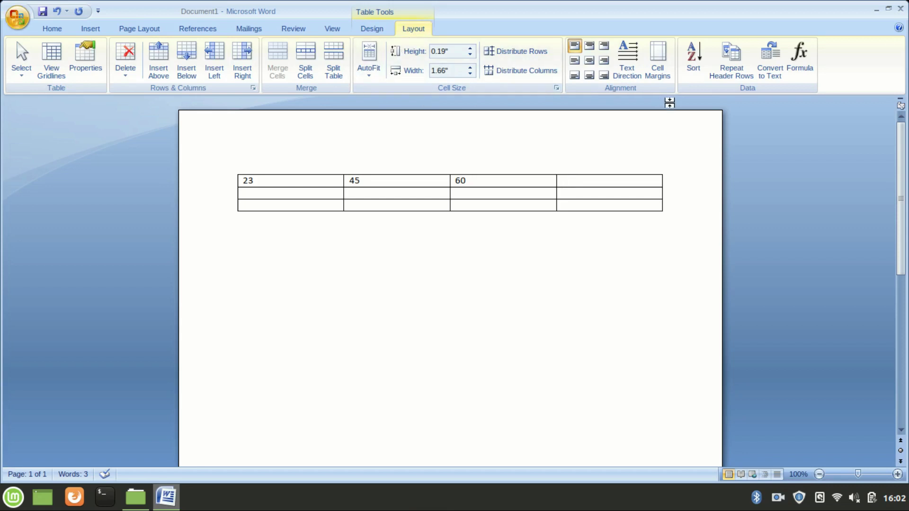
pyautogui.click(803, 64)
pyautogui.moveTo(490, 184); pyautogui.dragTo(500, 294)
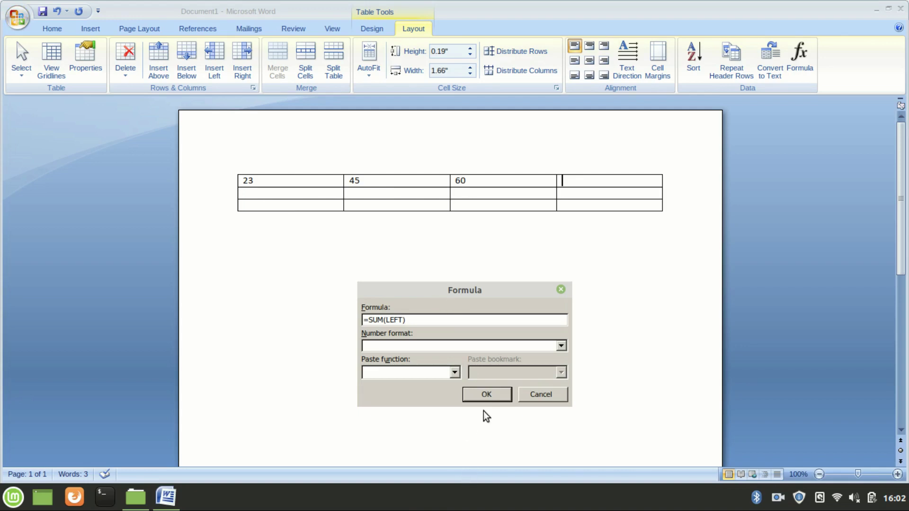
pyautogui.click(486, 395)
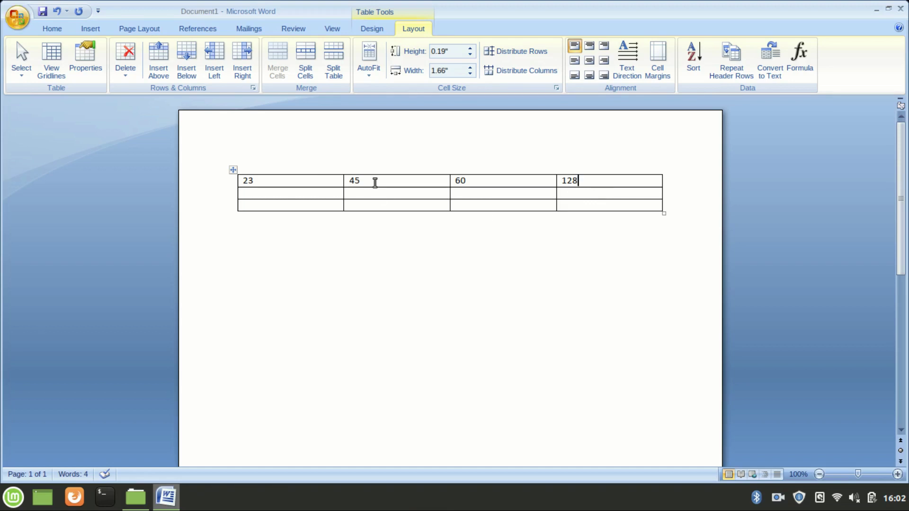
# Step: Change the first row's second cell to 345 and update the sum field in the fourth cell
pyautogui.doubleClick(355, 181)
pyautogui.write('345')
pyautogui.click(593, 185)
pyautogui.rightClick(593, 179)
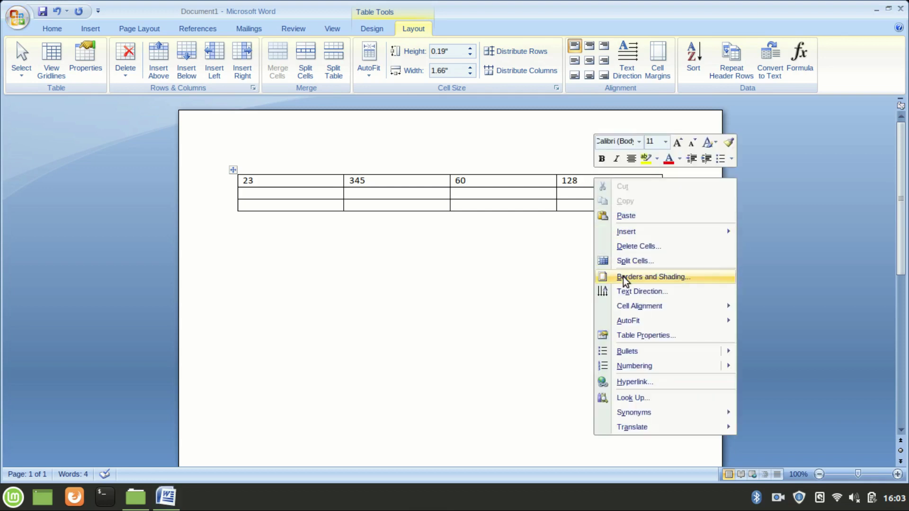
pyautogui.doubleClick(571, 180)
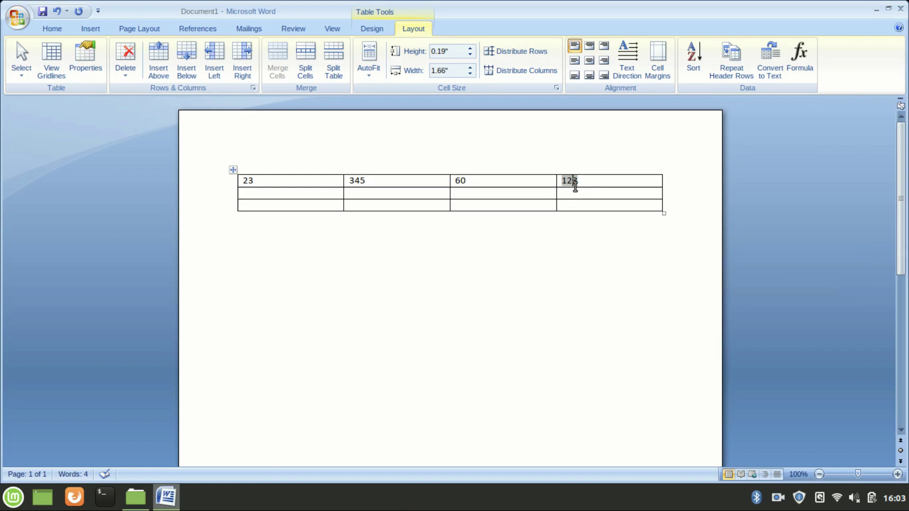
pyautogui.rightClick(572, 183)
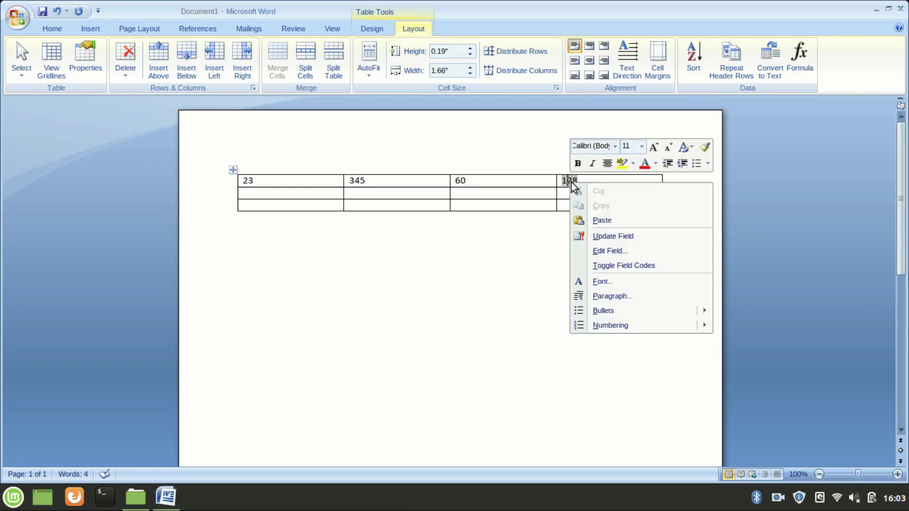
pyautogui.click(609, 238)
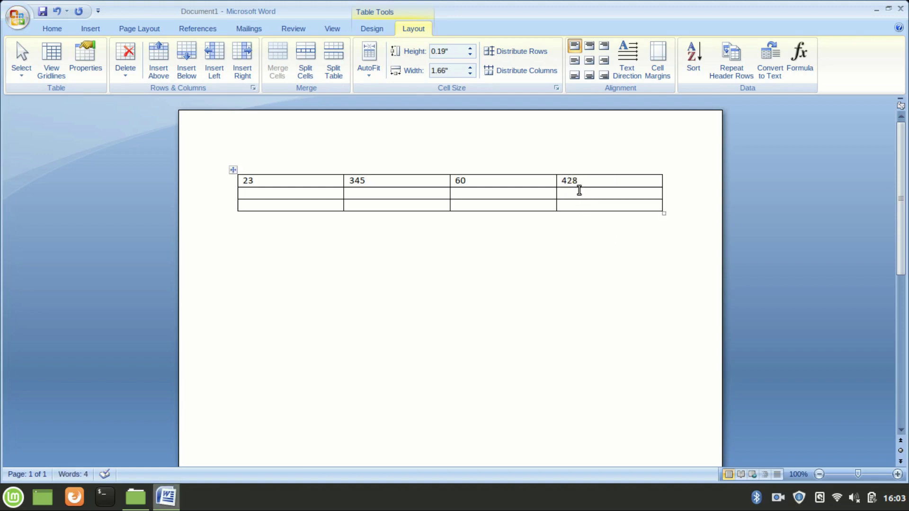
# Step: Examine the functions offered for a formula in the first row's last cell, leaving the existing formula as it is
pyautogui.moveTo(590, 180)
pyautogui.mouseDown()
pyautogui.moveTo(532, 178)
pyautogui.moveTo(592, 178)
pyautogui.mouseUp()
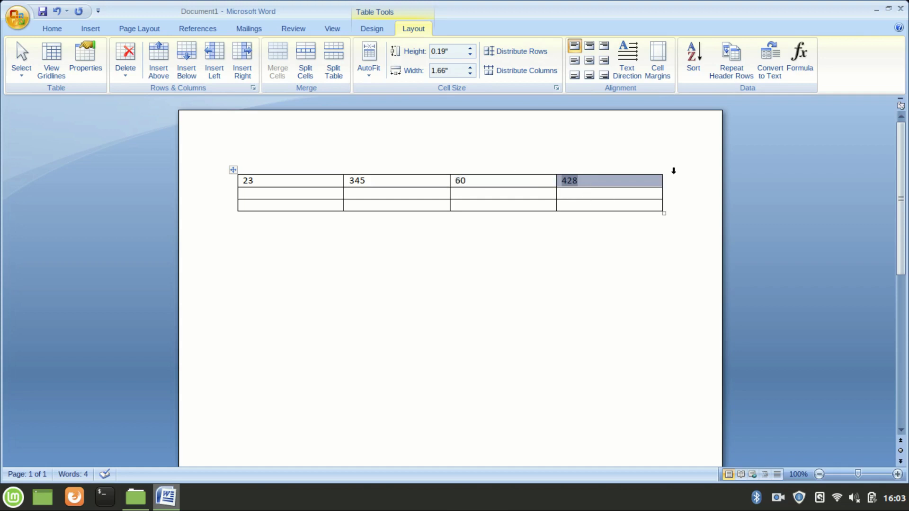
pyautogui.click(798, 64)
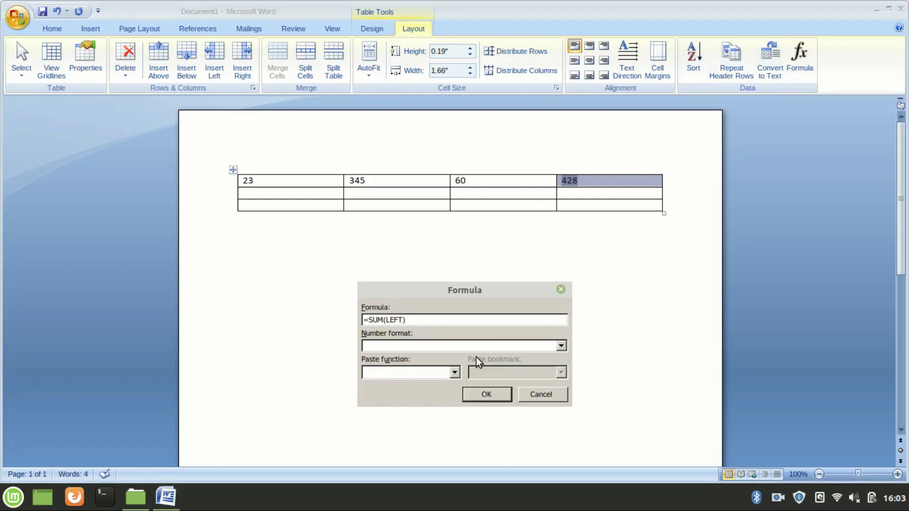
pyautogui.click(456, 372)
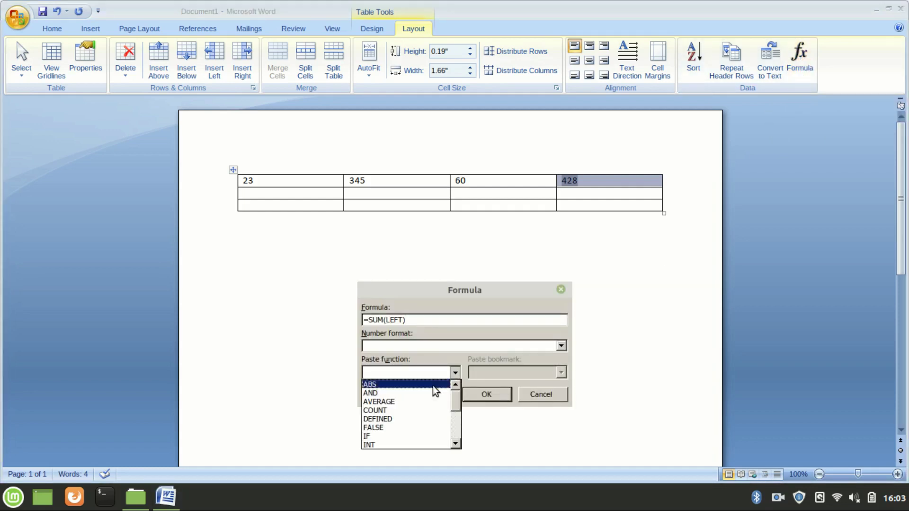
pyautogui.scroll(-1, 415, 429)
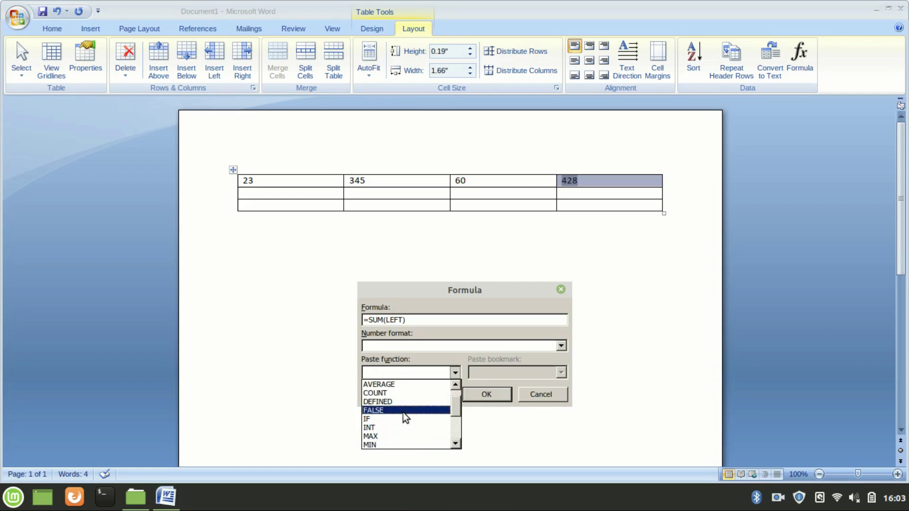
pyautogui.scroll(-1, 400, 428)
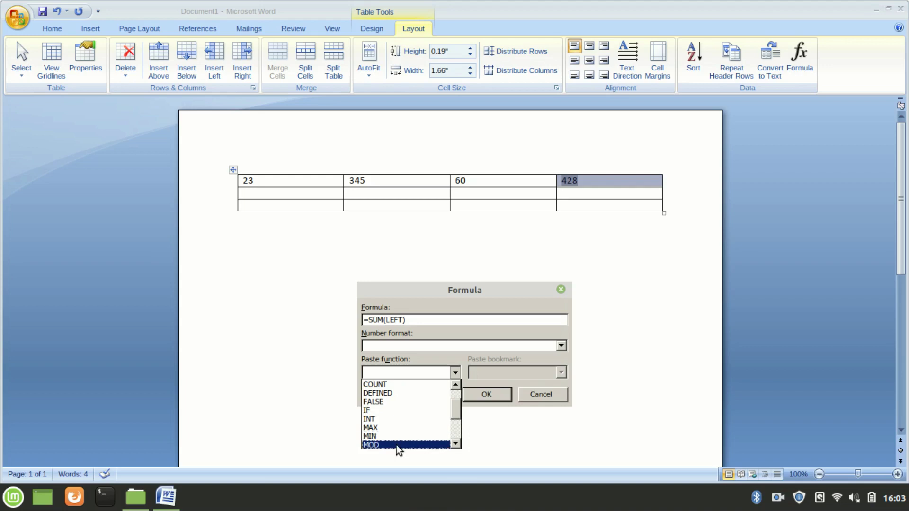
pyautogui.scroll(1, 405, 400)
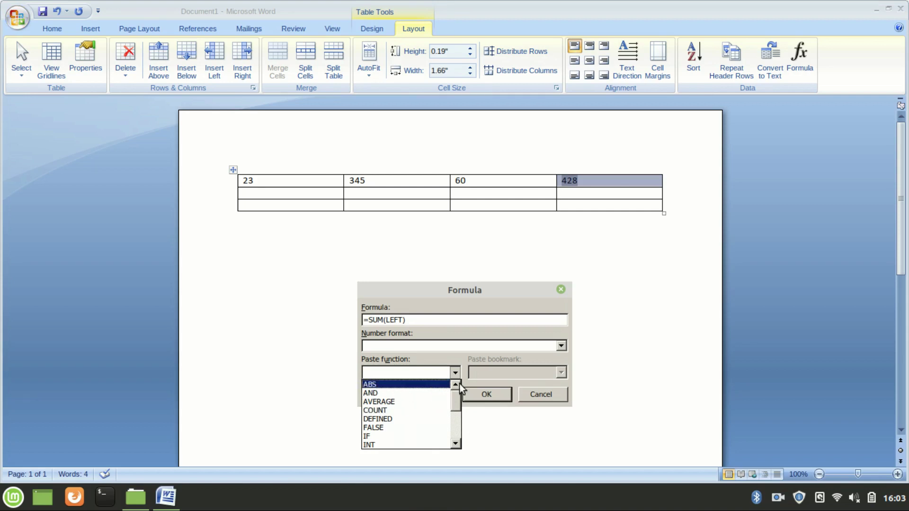
pyautogui.click(536, 393)
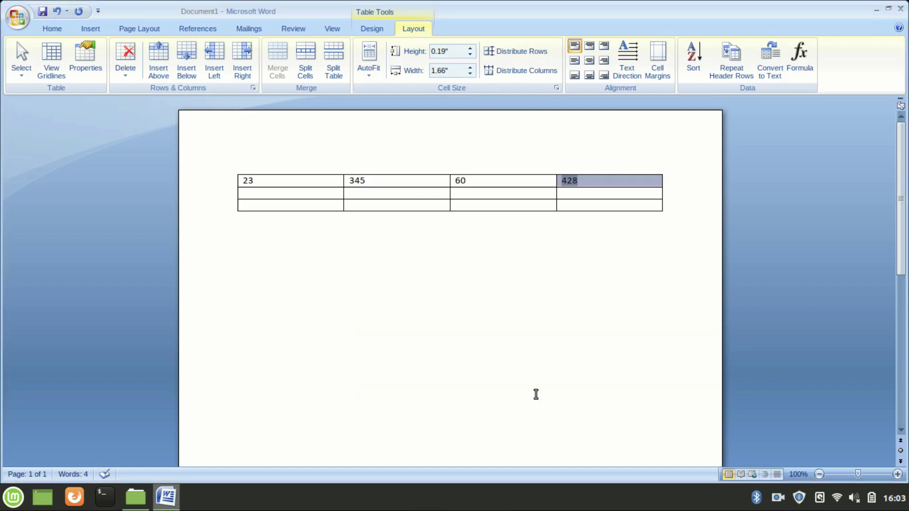
# Step: Clear the contents of the second, third and fourth cells in the table's first row
pyautogui.click(600, 178)
pyautogui.moveTo(344, 180); pyautogui.dragTo(583, 185)
pyautogui.press('Delete')
# Step: Enter 45 in the second row of the first column and insert the formula =SUM(ABOVE) in the third row
pyautogui.click(259, 191)
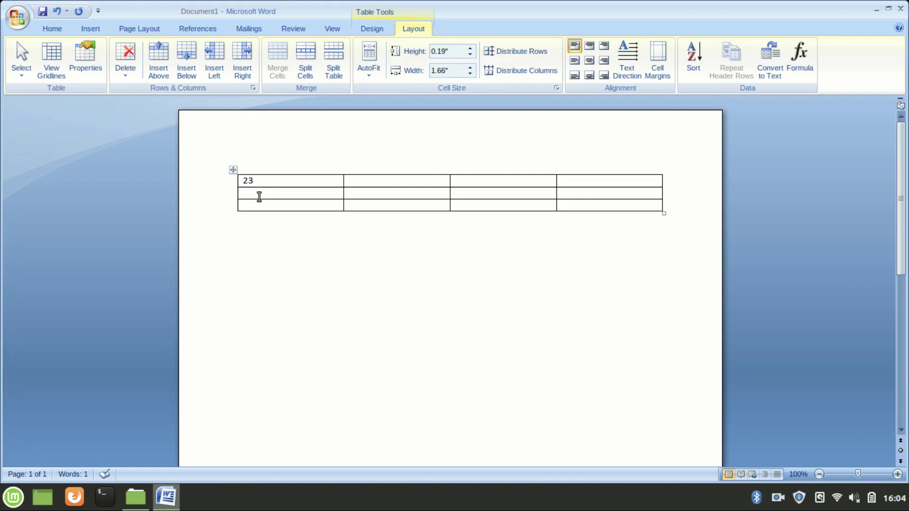
pyautogui.write('45')
pyautogui.click(245, 204)
pyautogui.click(795, 62)
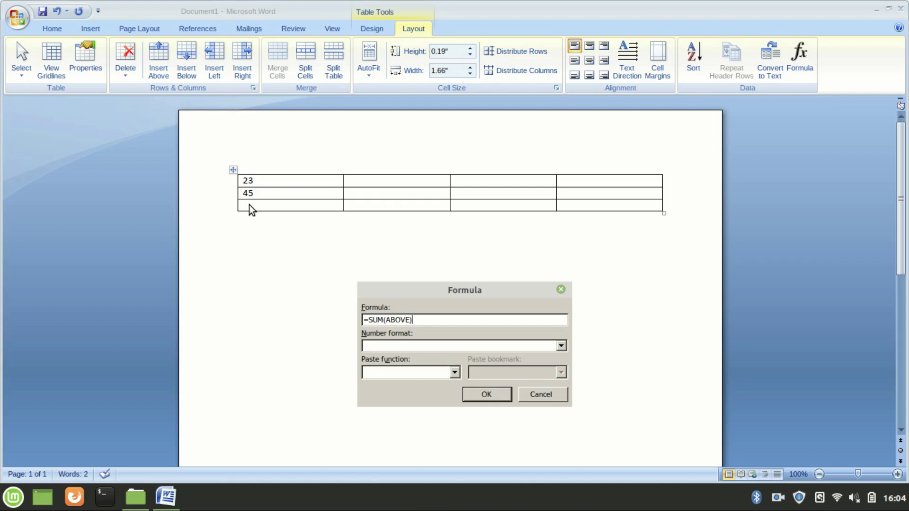
pyautogui.click(500, 399)
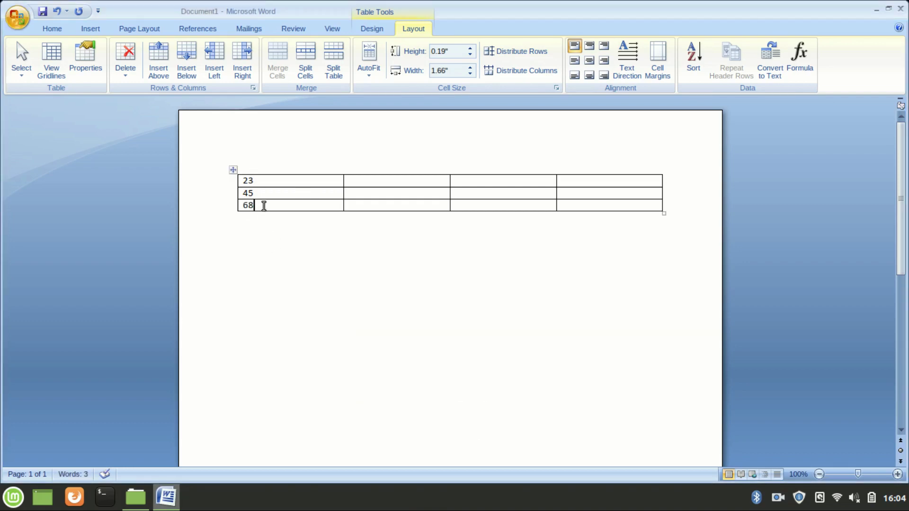
pyautogui.click(353, 318)
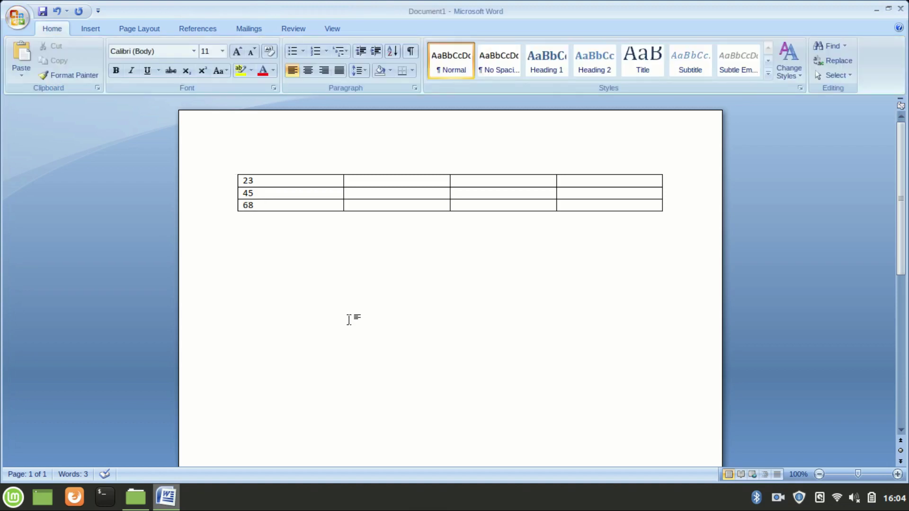